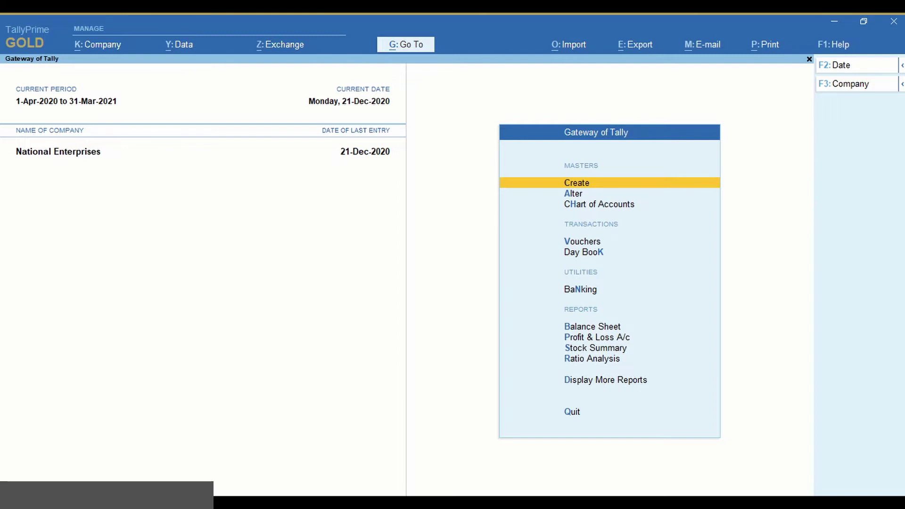
Open the Send for e-Invoicing report from the Exchange menu with Alt+Z.
key(alt+z)
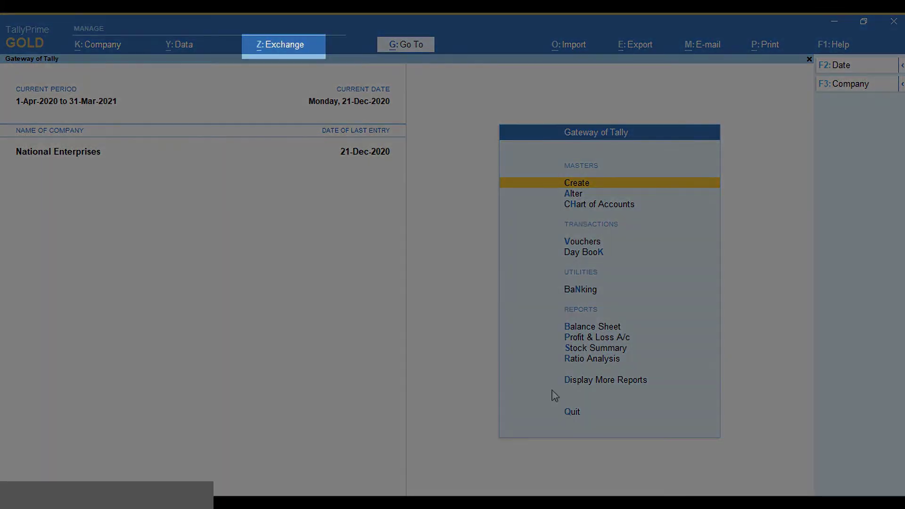
click(281, 49)
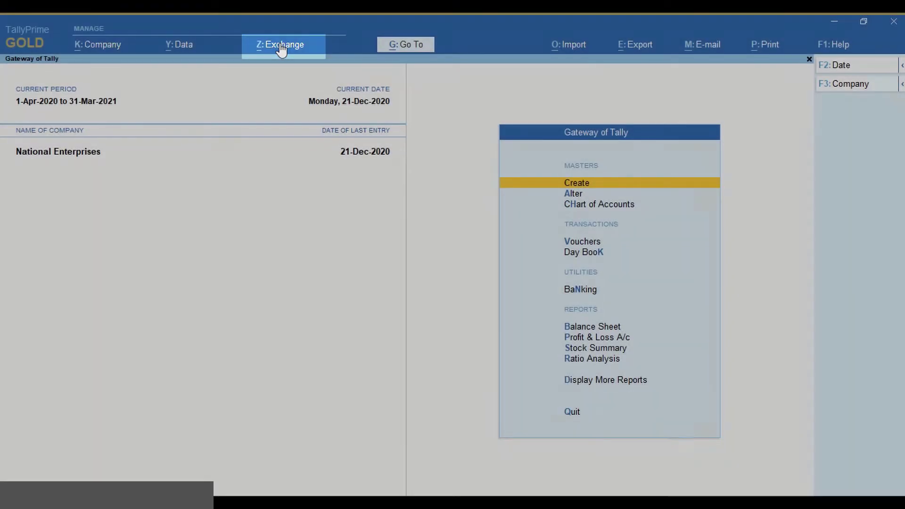
click(280, 45)
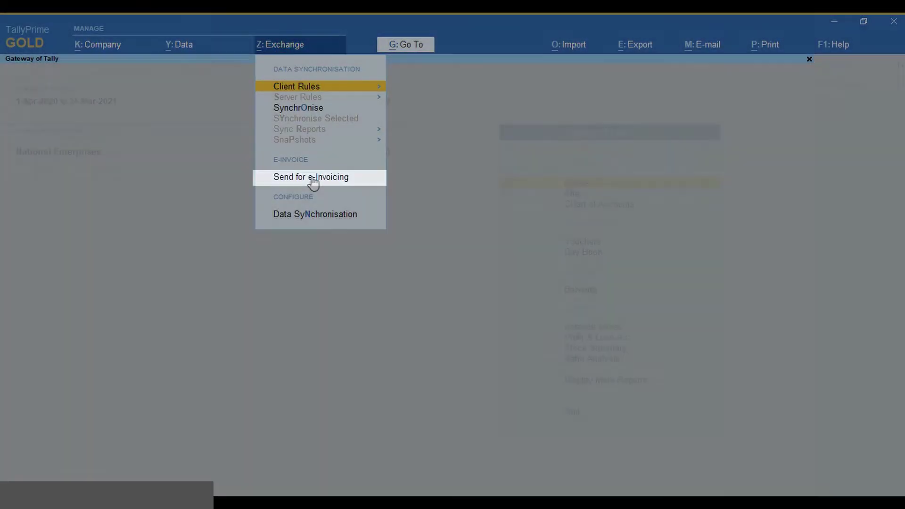
click(313, 178)
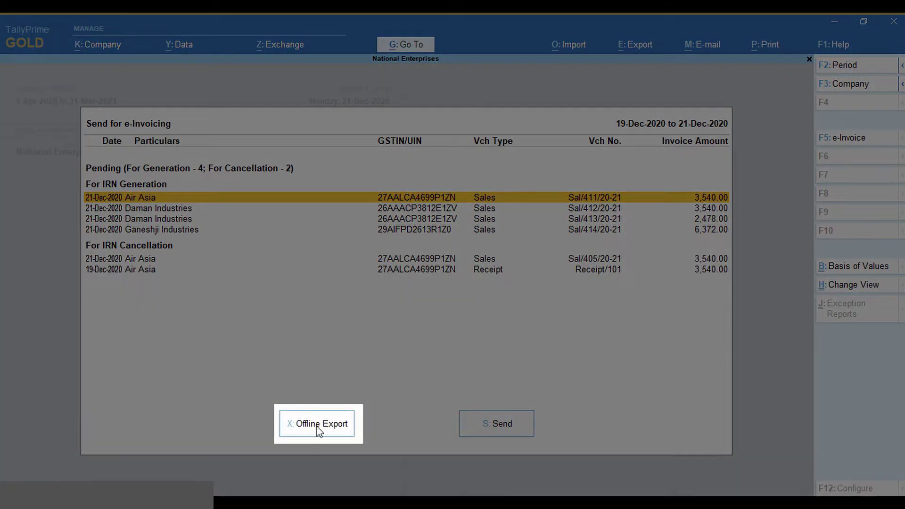
click(316, 428)
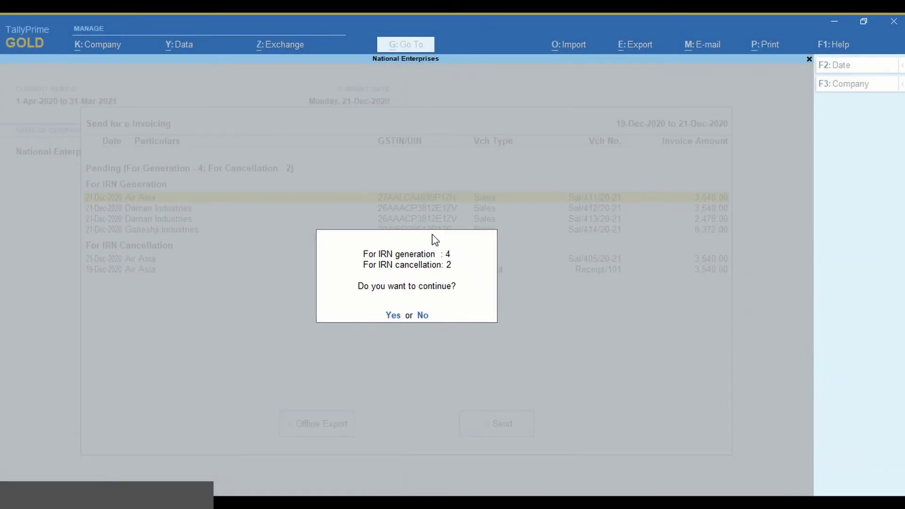
click(422, 315)
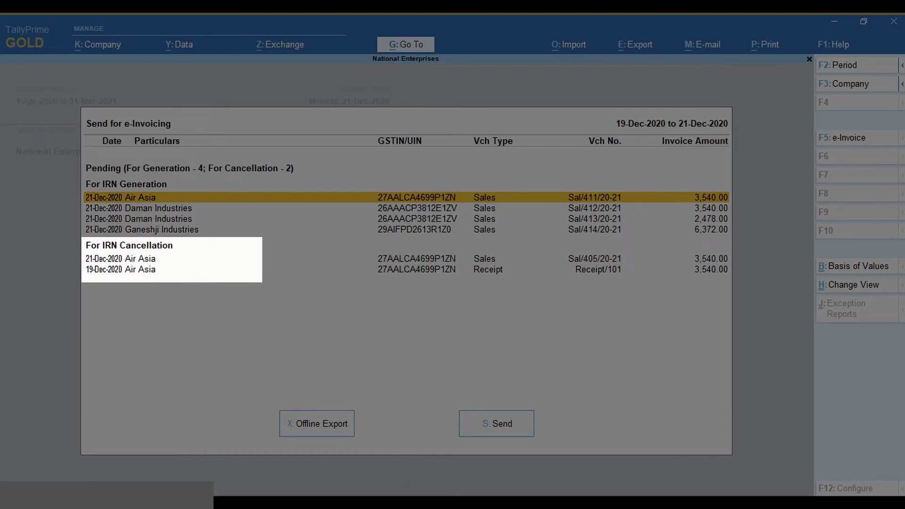
Leave only the Ganeshji Industries invoice marked and confirm its Offline Export.
key(space)
key(Down)
key(Down)
key(space)
key(Down)
key(Down)
key(Down)
key(space)
key(space)
key(Up)
key(Up)
key(Up)
key(space)
key(Up)
key(Up)
key(space)
key(Down)
key(Down)
key(Down)
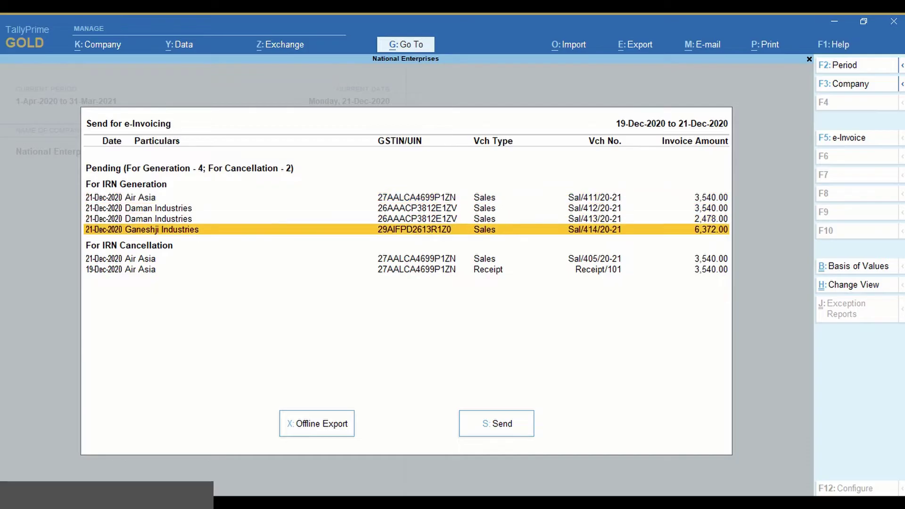
key(space)
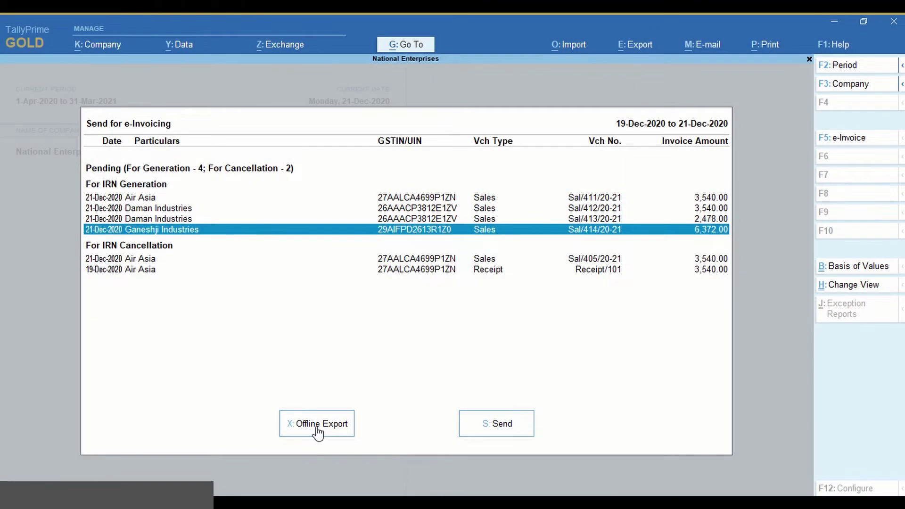
click(316, 427)
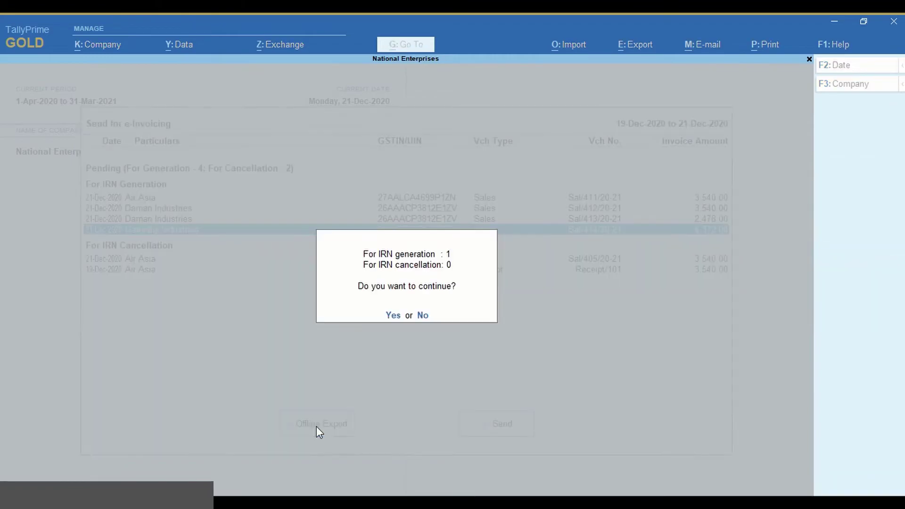
click(393, 316)
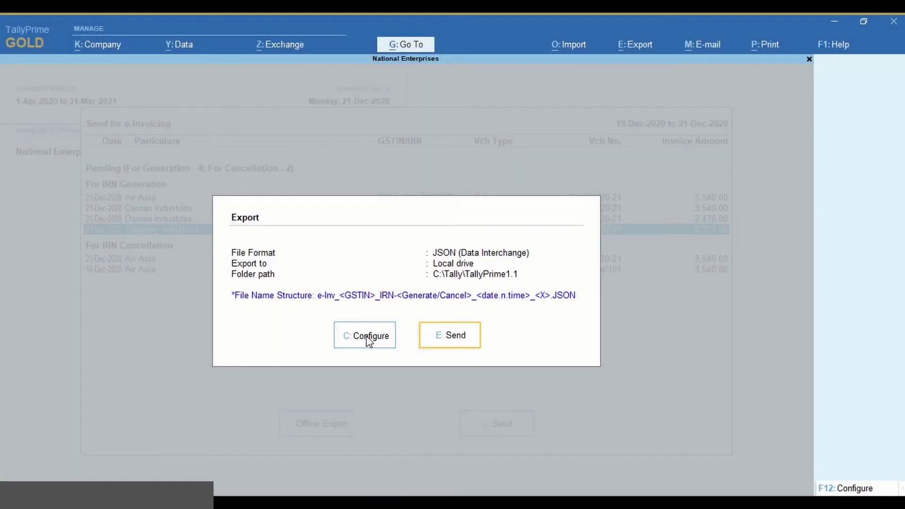
Keep C:\Tally\TallyPrime1.1 as the export folder, save the configuration, and send the JSON.
click(368, 338)
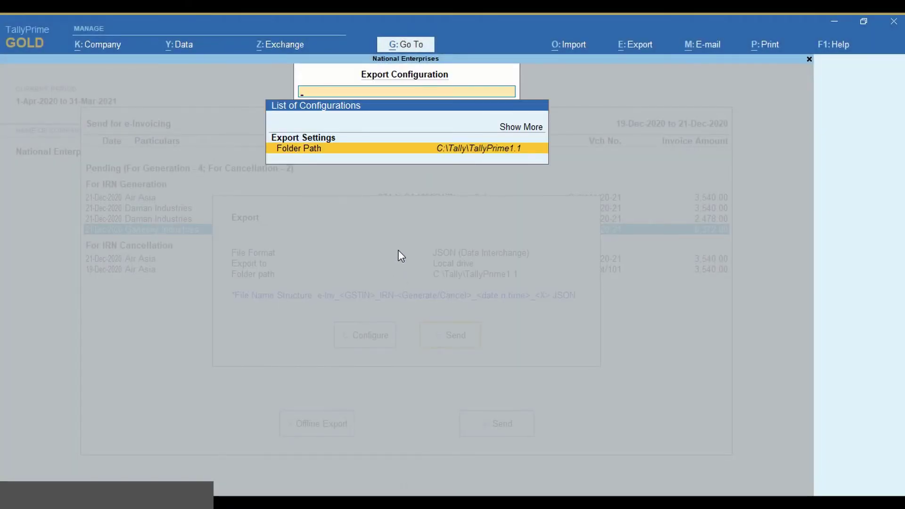
click(373, 149)
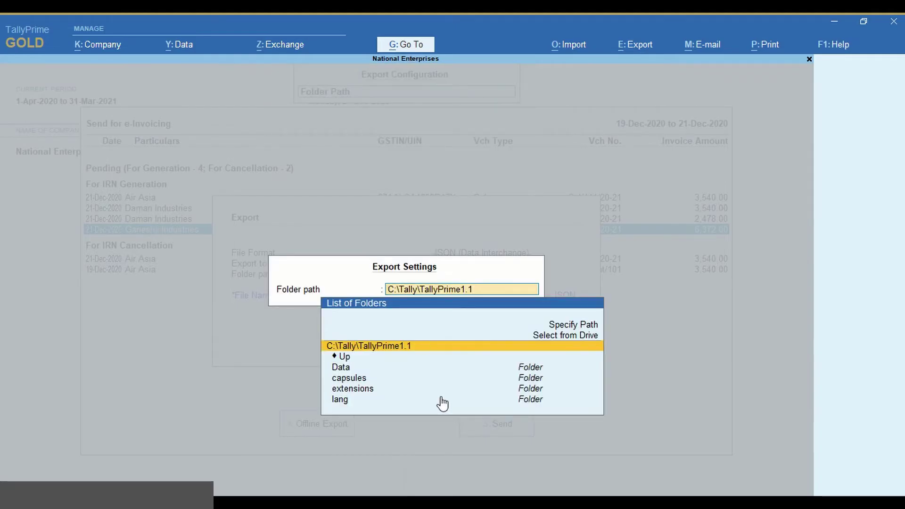
key(Down)
key(Down)
key(Down)
key(Down)
key(Down)
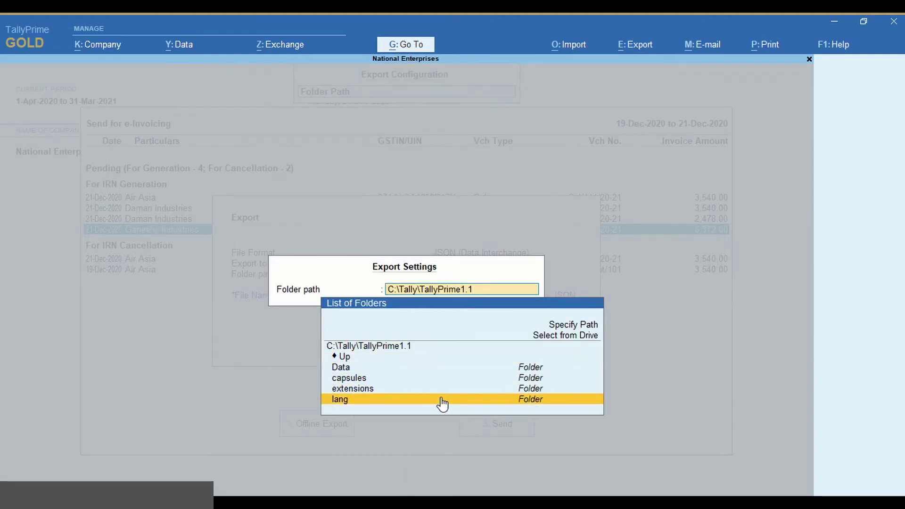
key(Up)
key(Up)
key(Up)
key(Up)
key(Up)
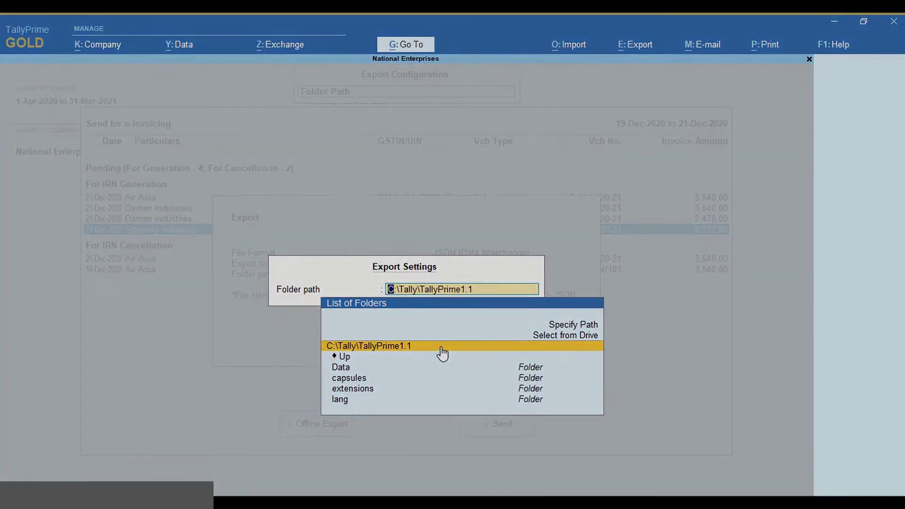
click(441, 347)
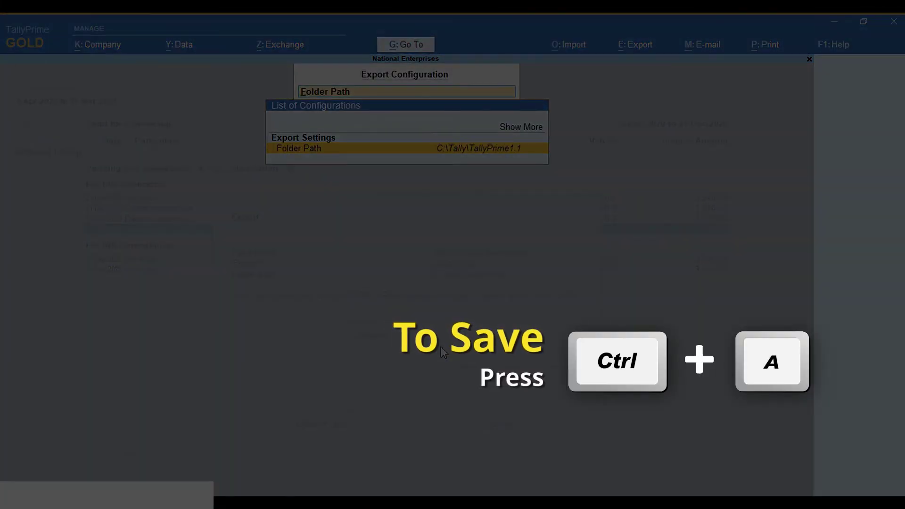
key(ctrl+a)
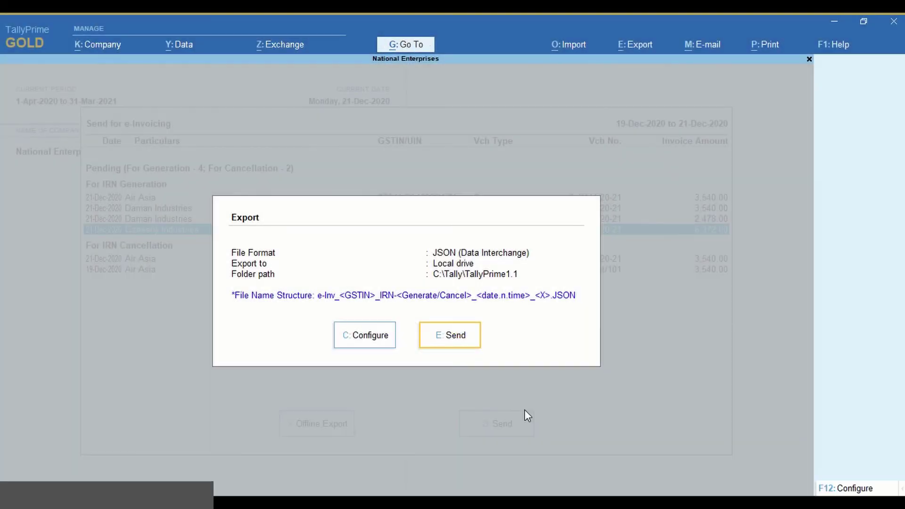
click(461, 346)
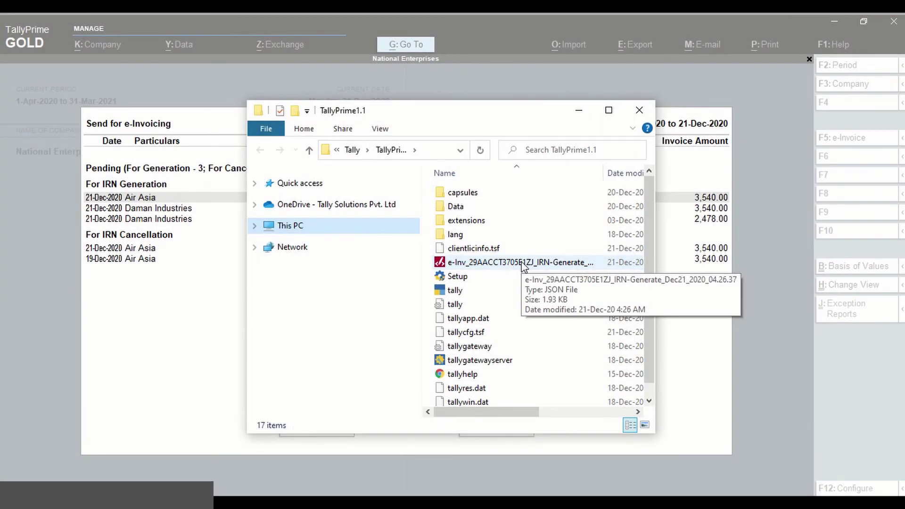
Select the exported e-Inv JSON file in the TallyPrime1.1 folder.
click(521, 264)
click(431, 150)
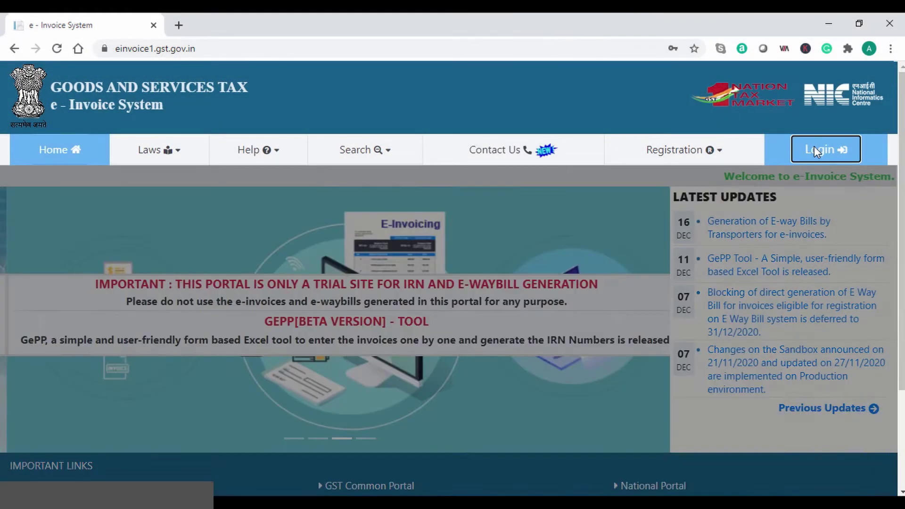
Log in with the user name, password and captcha, then open e-Invoice Bulk Upload.
click(815, 149)
text(username)
key(Tab)
text(*********)
key(Tab)
text(4F8HE)
click(465, 362)
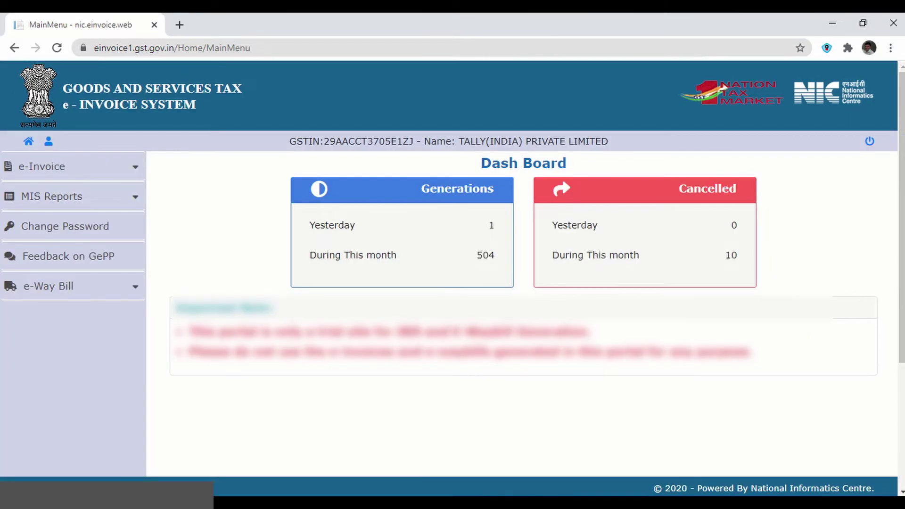
click(131, 172)
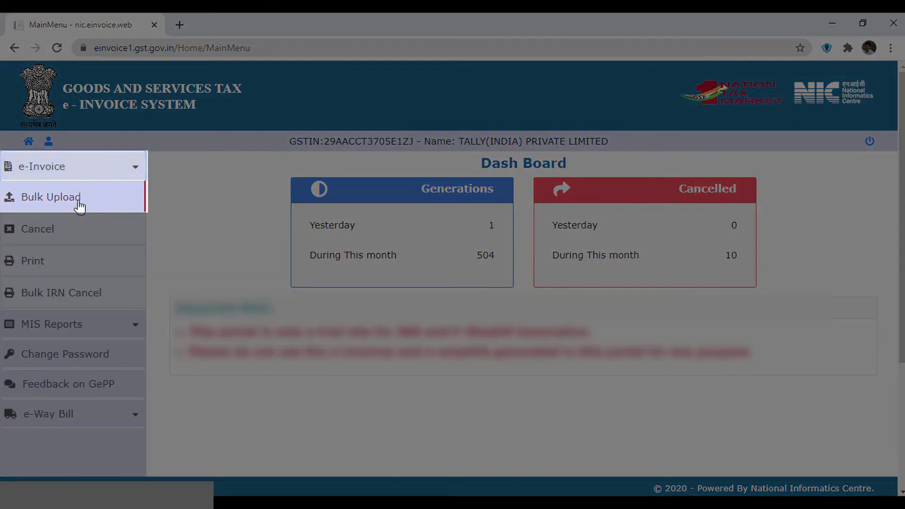
click(78, 201)
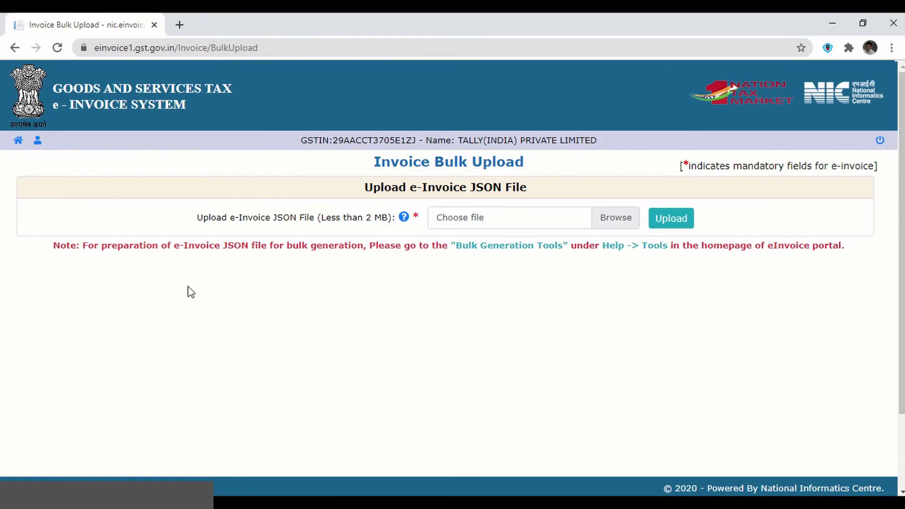
Upload the e-Inv JSON file to generate the IRN and download the invoice details as Excel.
click(617, 218)
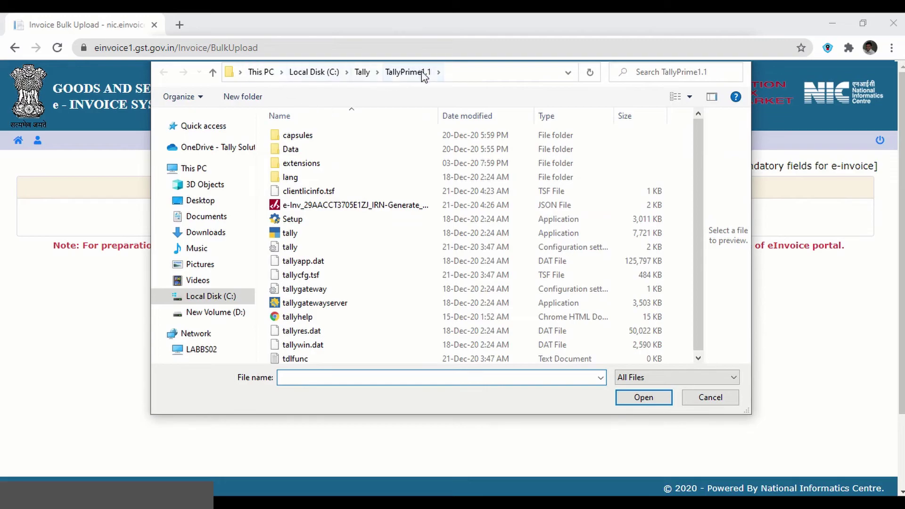
click(374, 207)
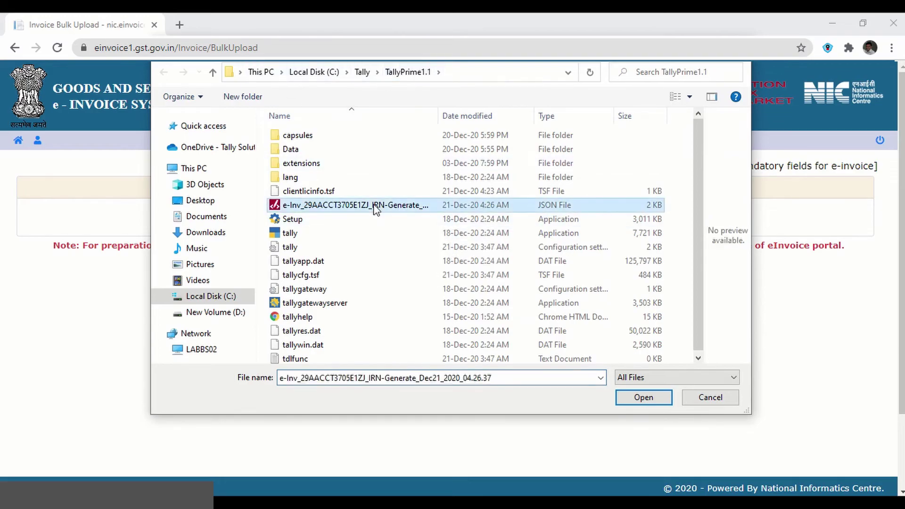
click(642, 398)
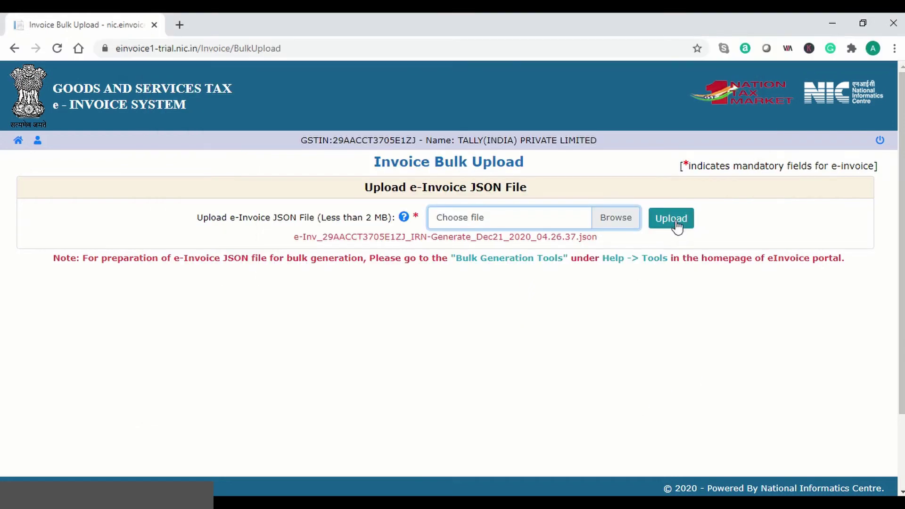
click(675, 221)
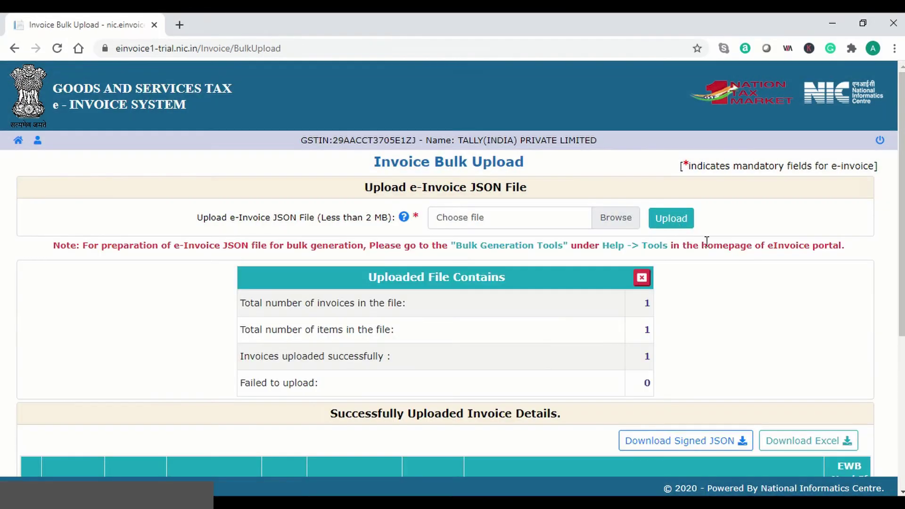
scroll(901, 283, down, 4)
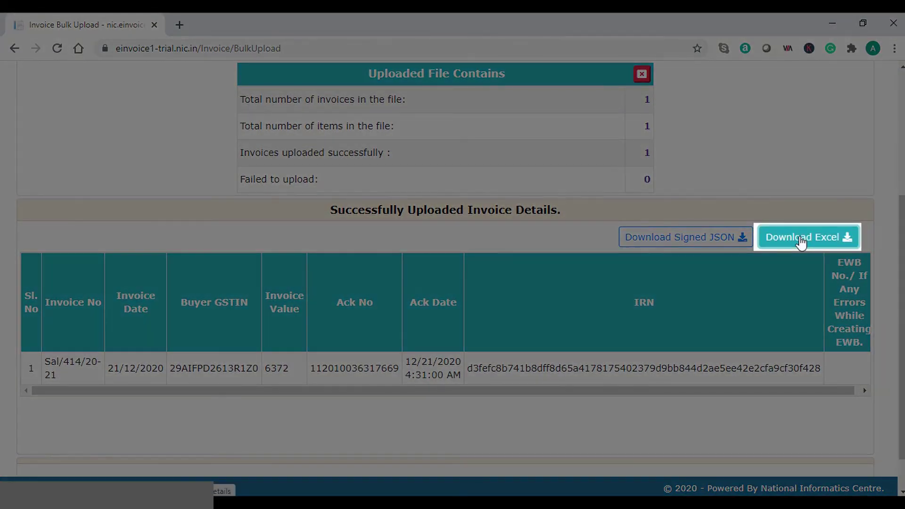
click(801, 240)
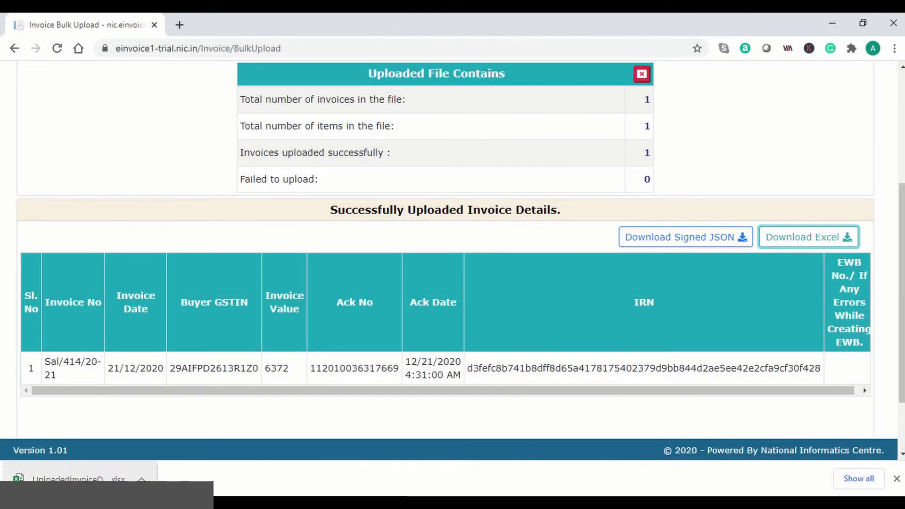
Review the IRN, Ack No and Ack Date columns in UploadedInvoiceDetails, then return to TallyPrime.
click(70, 474)
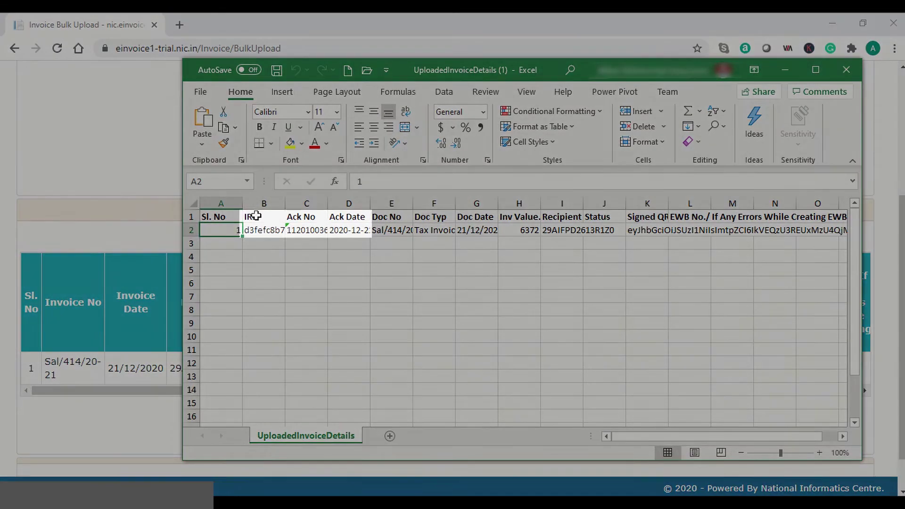
click(256, 216)
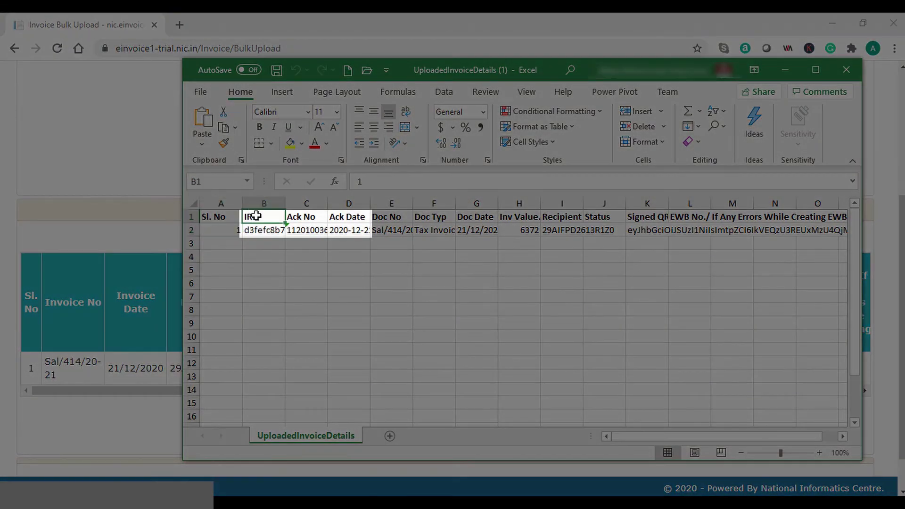
click(309, 220)
click(347, 219)
click(225, 218)
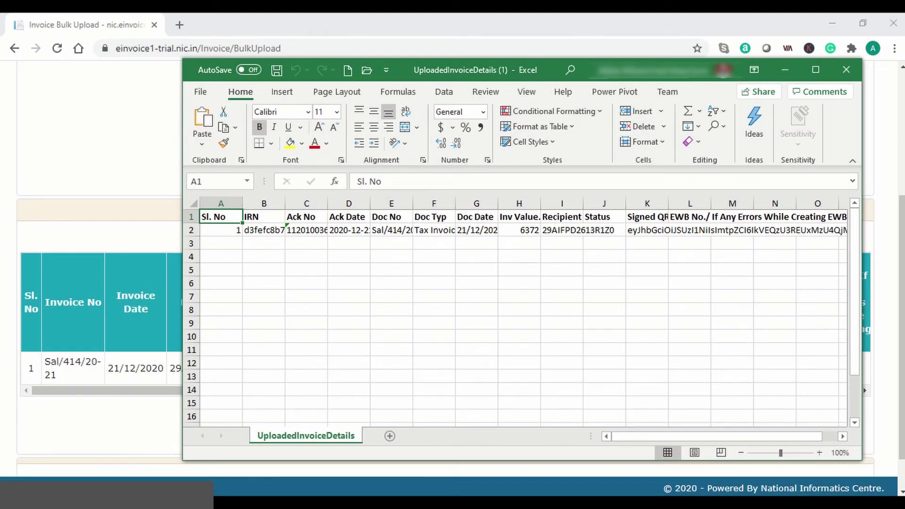
mouse_move(583, 503)
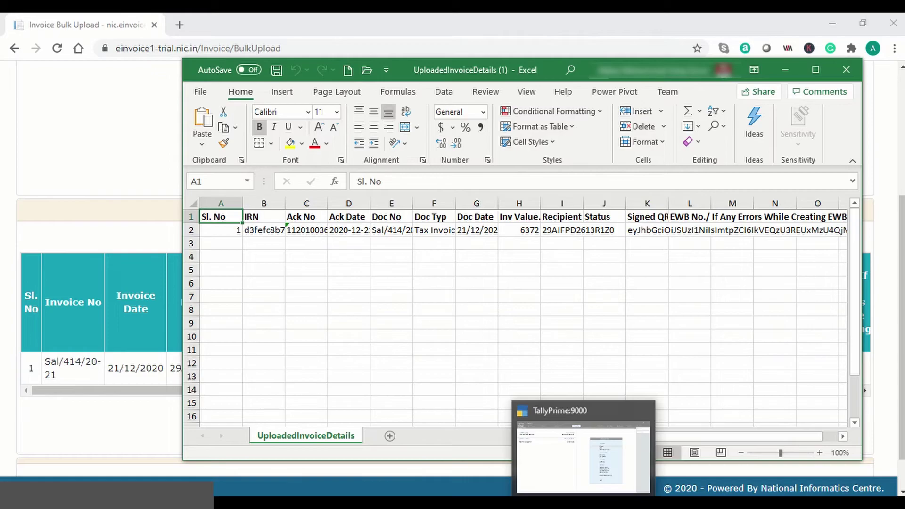
click(587, 481)
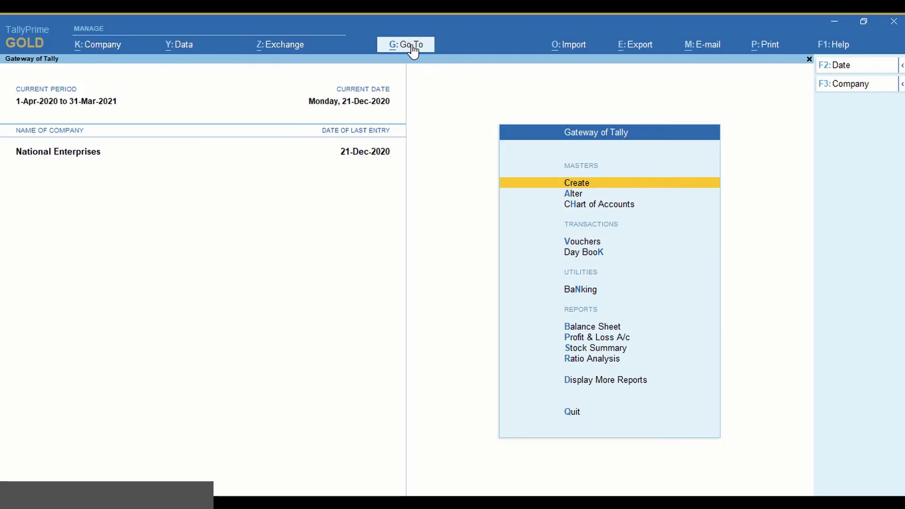
Open the e-Invoice report by searching 'Ein' and move to the For IRN generation row.
click(410, 45)
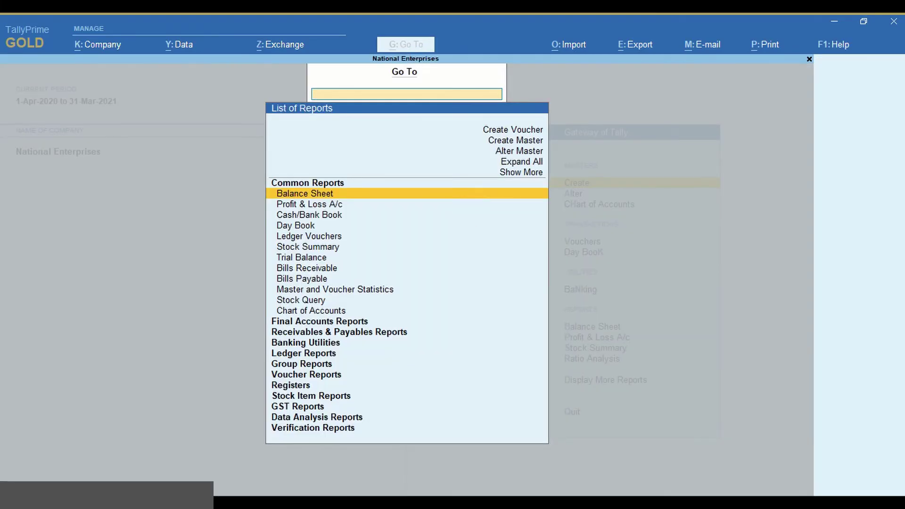
text(Ein)
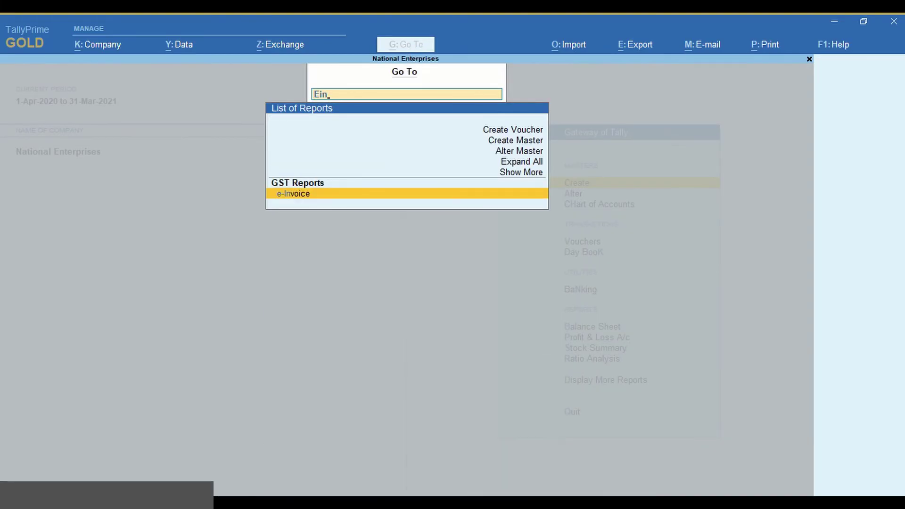
key(Return)
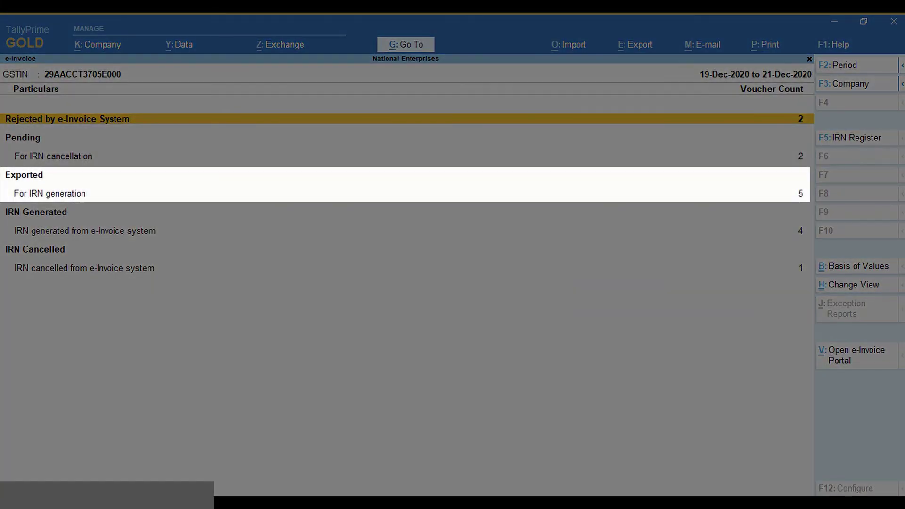
key(Down)
key(Down)
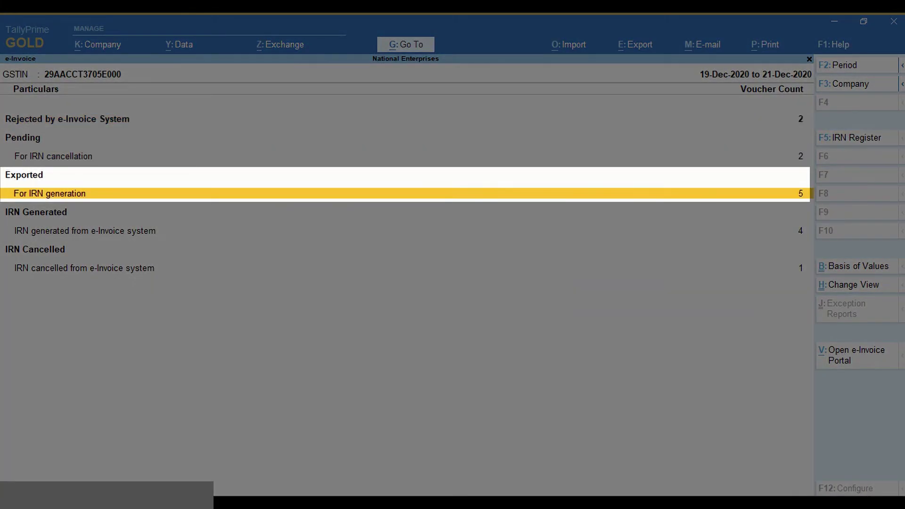
Open the manual Update IRN Info form for voucher Sal/414/20-21 from the exported list.
key(Return)
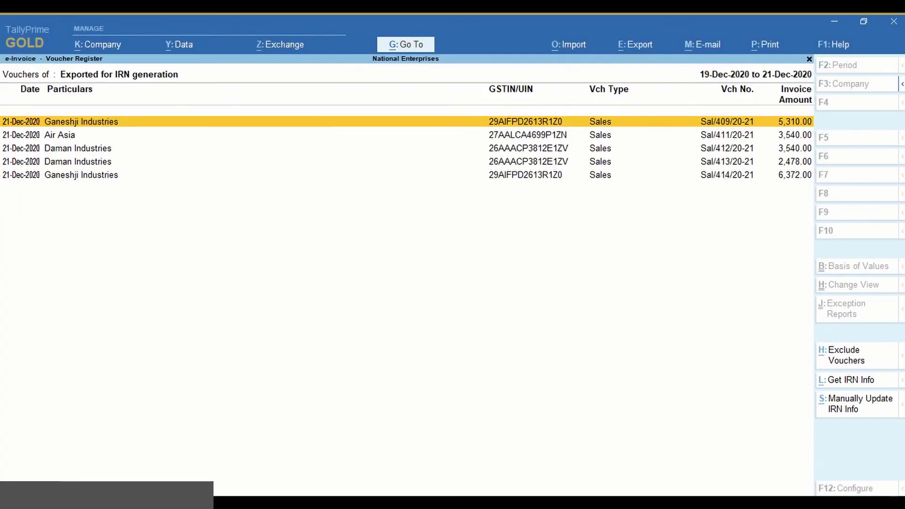
key(Down)
key(Down)
key(Down)
key(Down)
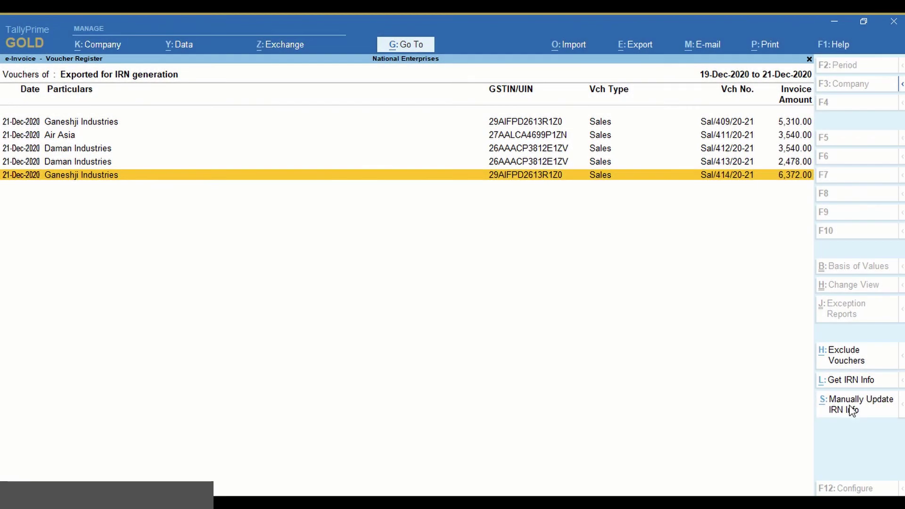
click(852, 410)
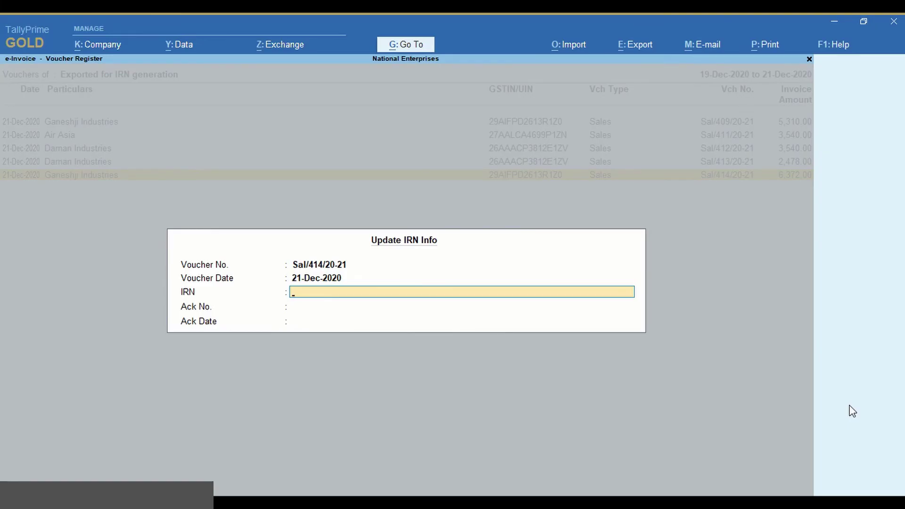
Copy the IRN from Excel cell B2 into the form's IRN field.
key(alt+Tab)
click(264, 230)
drag(667, 181, 357, 182)
key(ctrl+c)
key(alt+Tab)
key(ctrl+v)
key(alt+Tab)
click(307, 230)
drag(428, 182, 348, 183)
key(ctrl+c)
key(alt+Tab)
key(ctrl+v)
Enter Ack Date 21.12.2020 from cell D2 and save the IRN details.
key(alt+Tab)
click(350, 232)
click(332, 236)
key(alt+Tab)
text(21.12.2020)
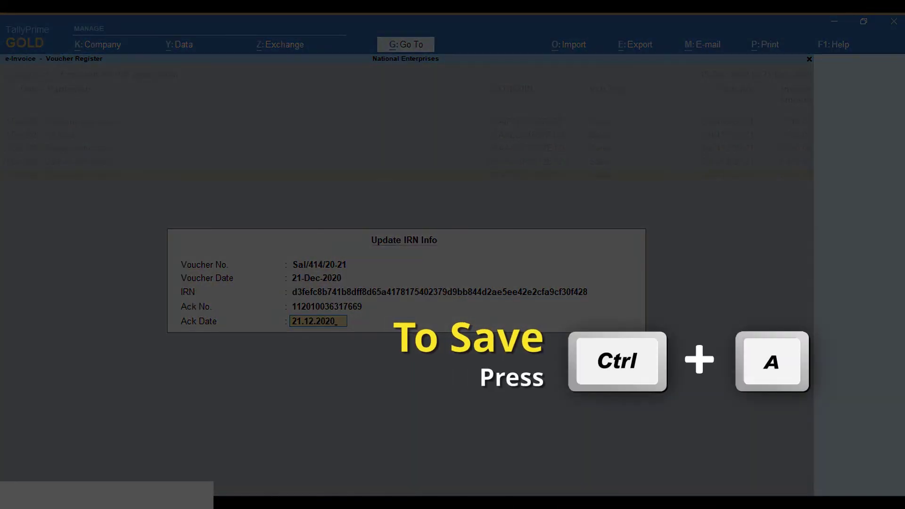
key(ctrl+a)
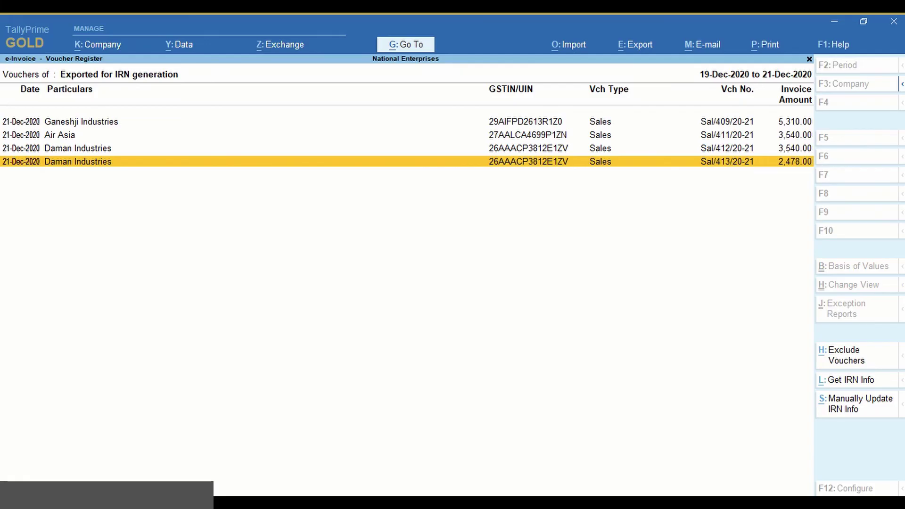
Open the IRN updated without QR Code register and voucher Sal/414/20-21.
key(Escape)
key(Down)
key(Down)
key(Down)
key(Down)
key(Return)
key(Return)
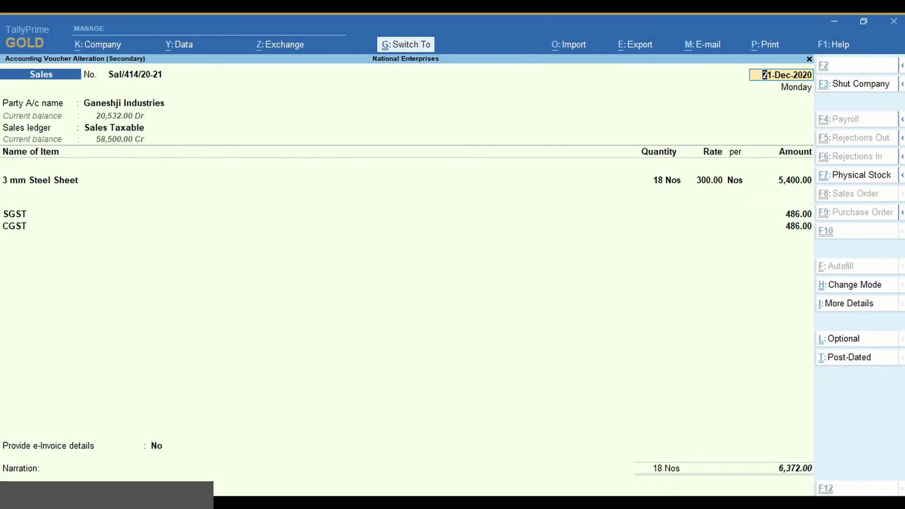
Preview the Sal/414/20-21 Tax Invoice, zooming in to check its IRN and missing QR code.
key(alt+p)
click(406, 329)
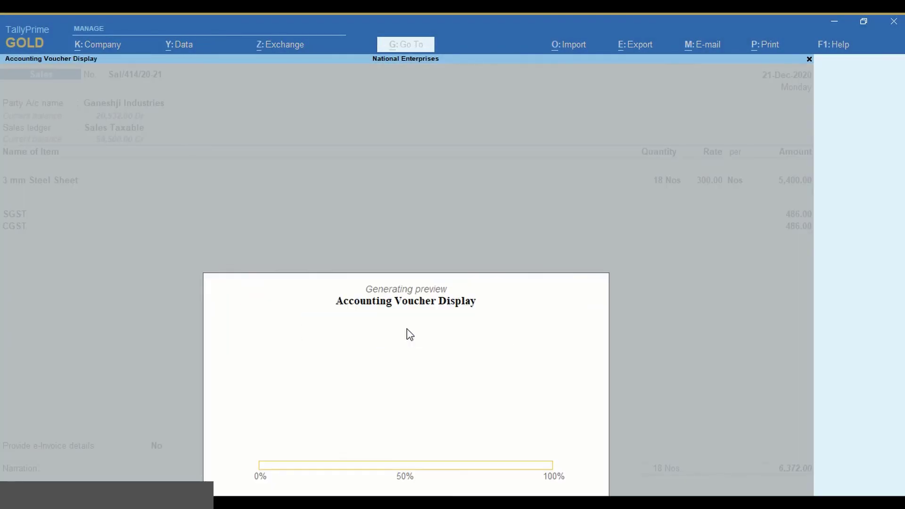
click(406, 333)
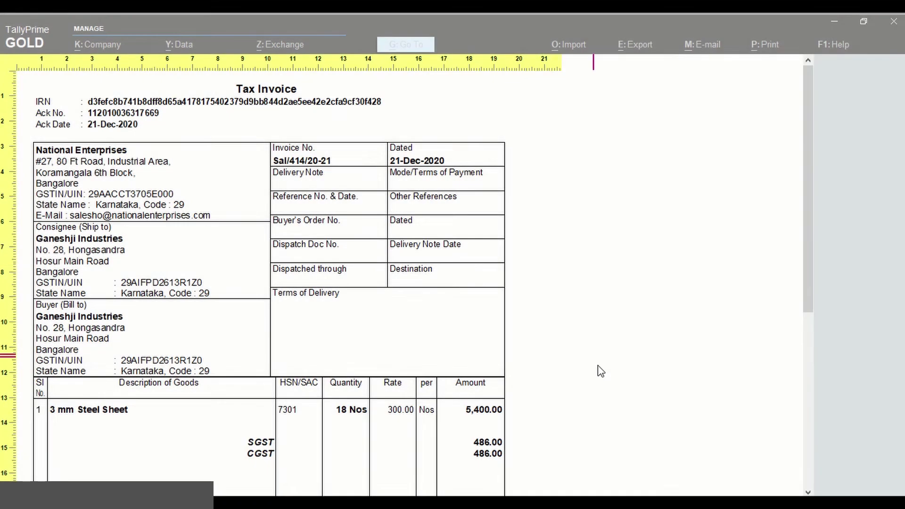
key(Escape)
key(Escape)
key(Escape)
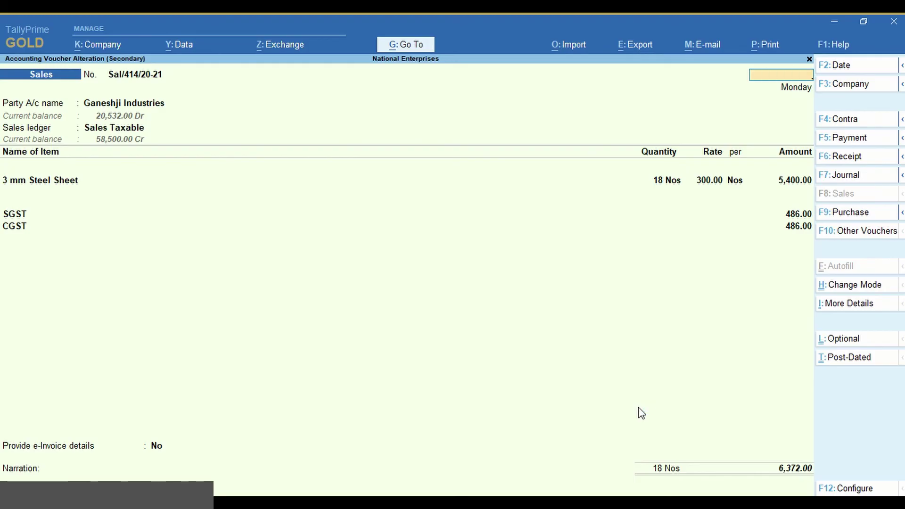
key(Escape)
Quit the voucher and reopen the For IRN generation register, moving to the Daman Industries vouchers.
key(y)
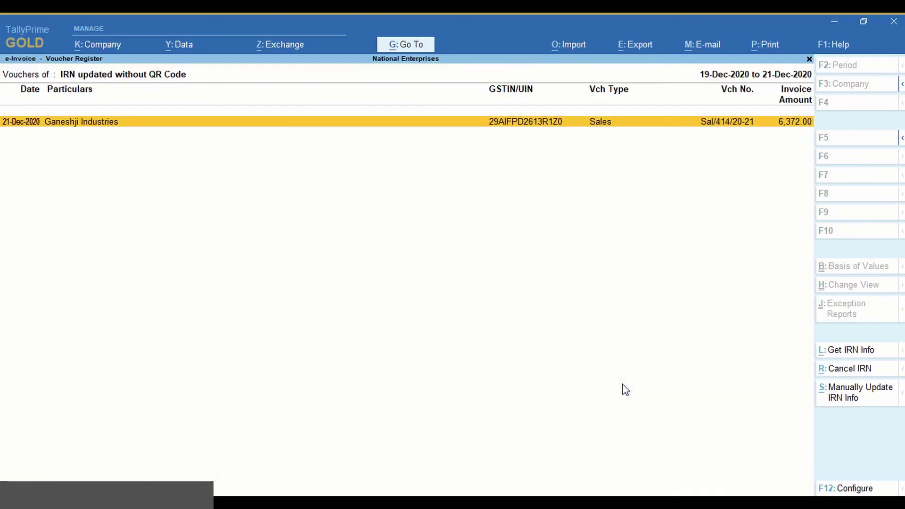
key(Escape)
key(Up)
key(Up)
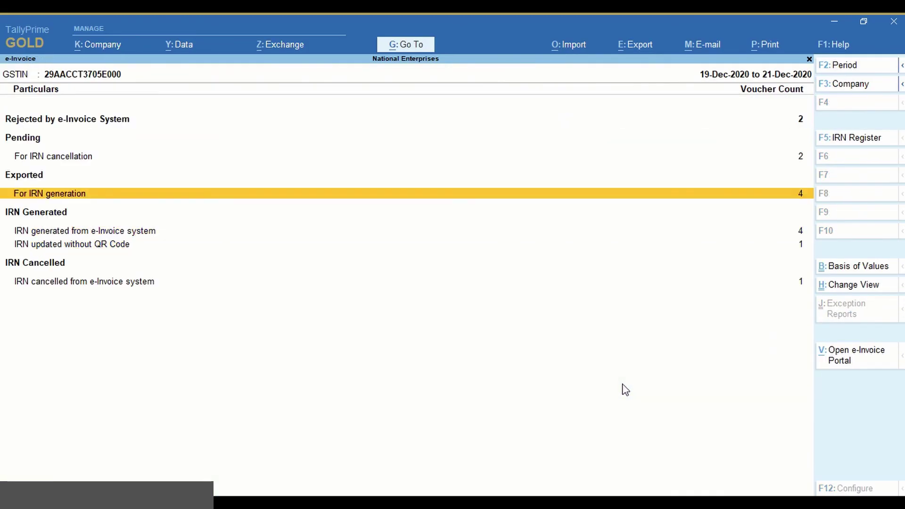
key(Return)
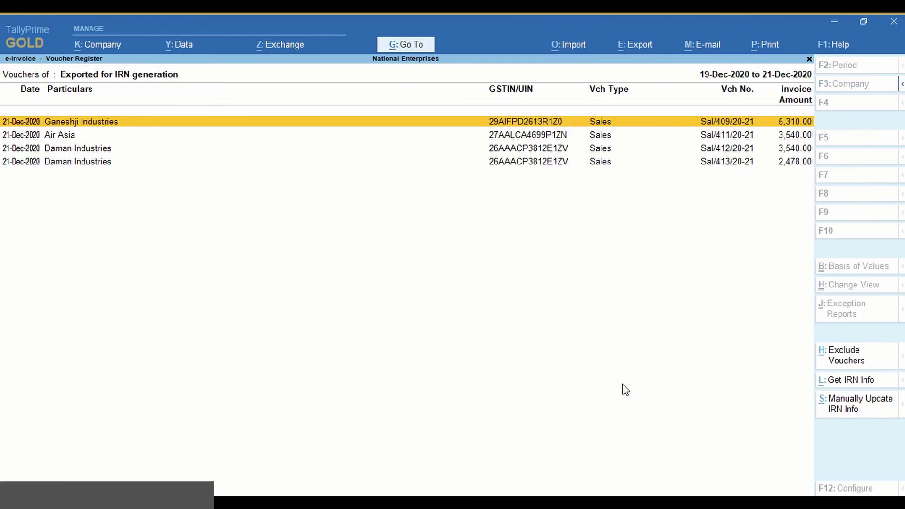
key(Down)
key(Down)
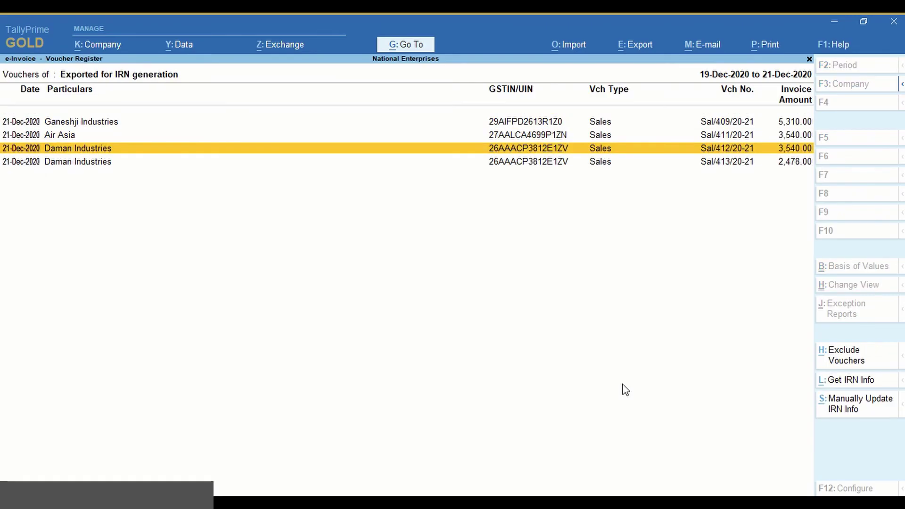
key(Down)
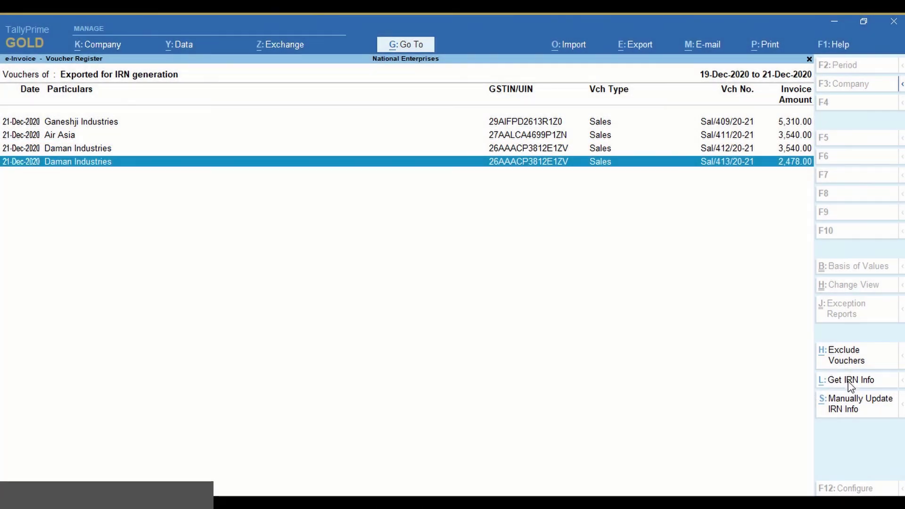
Fetch IRN info for Sal/413/20-21 with Get IRN Info, logging in with the e-Invoice username and password.
click(848, 383)
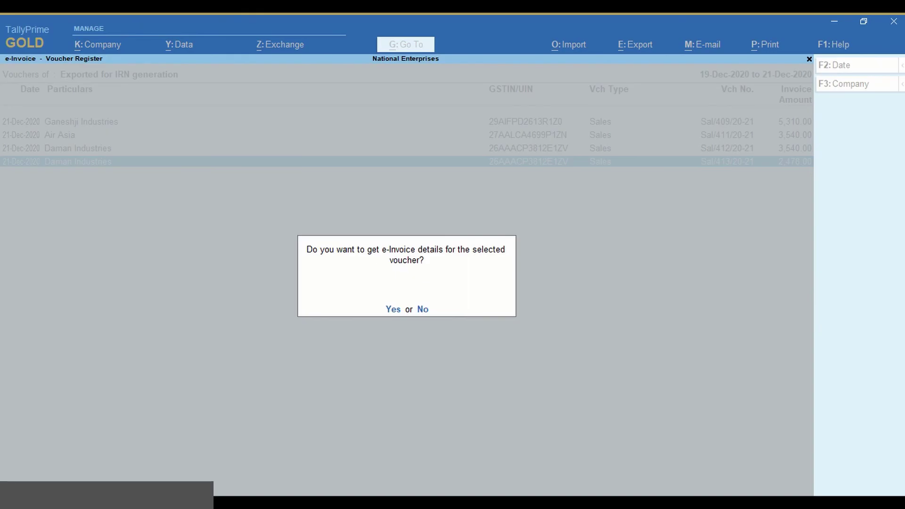
click(393, 311)
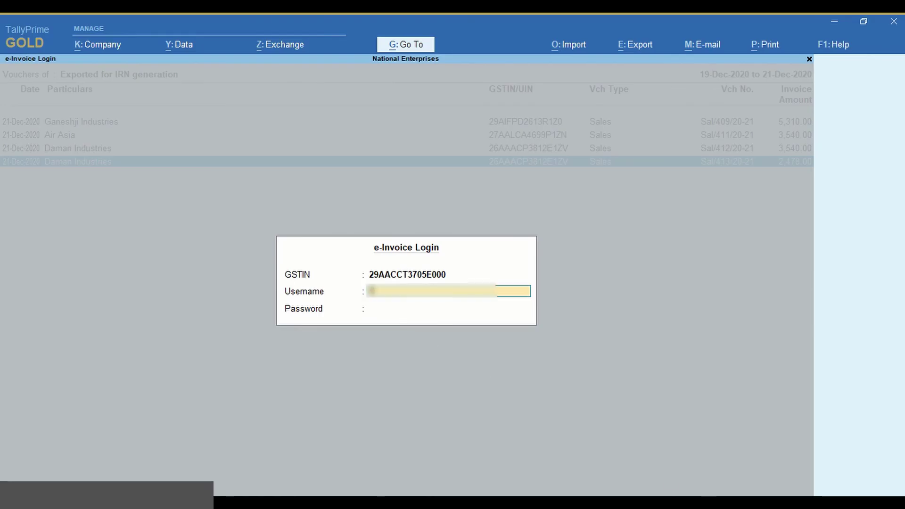
text(tmr_demo)
key(Return)
text(a)
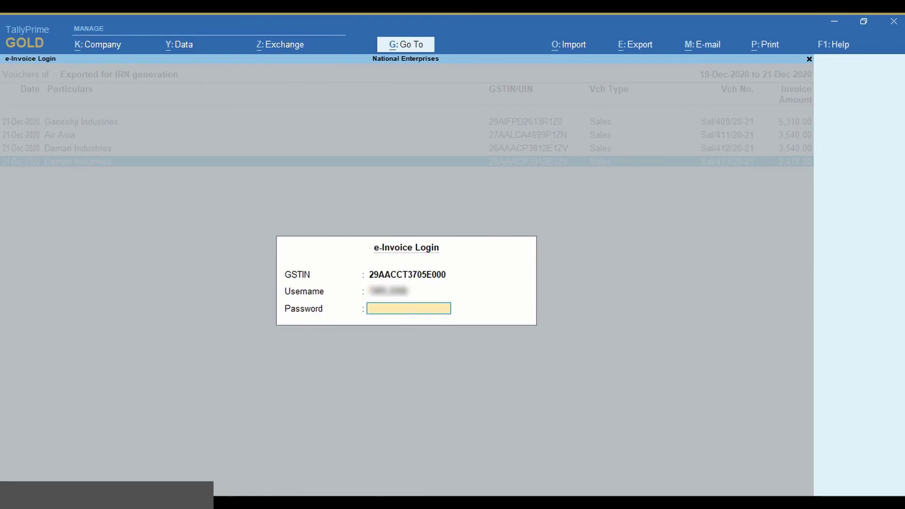
key(Return)
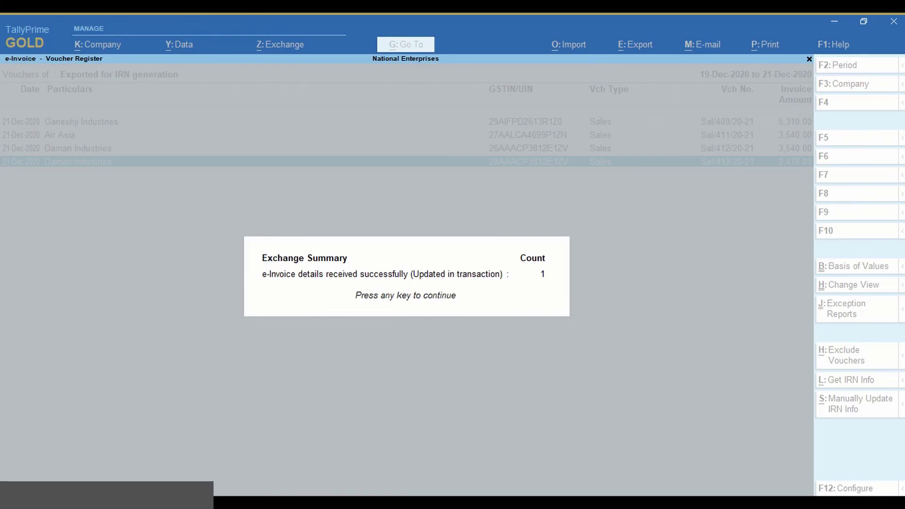
key(Return)
Open the IRN generated from e-Invoice system register from the e-Invoice summary.
key(Escape)
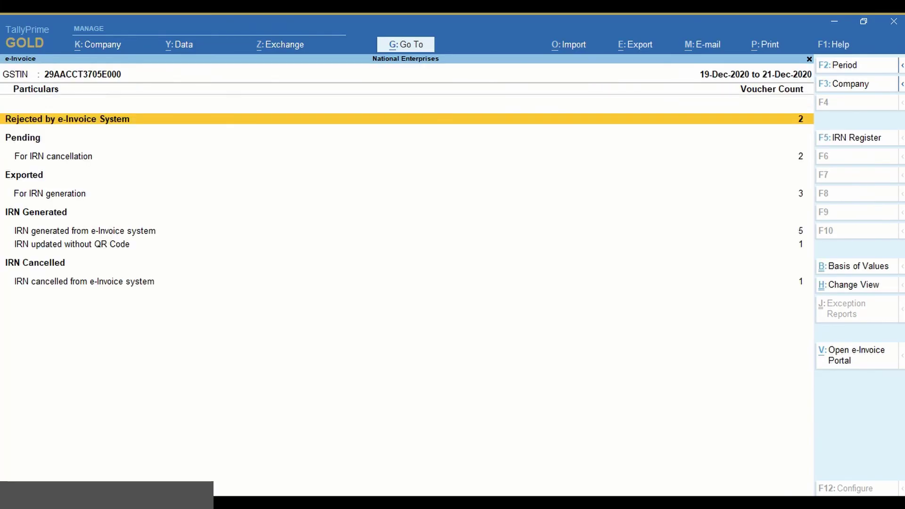
click(53, 156)
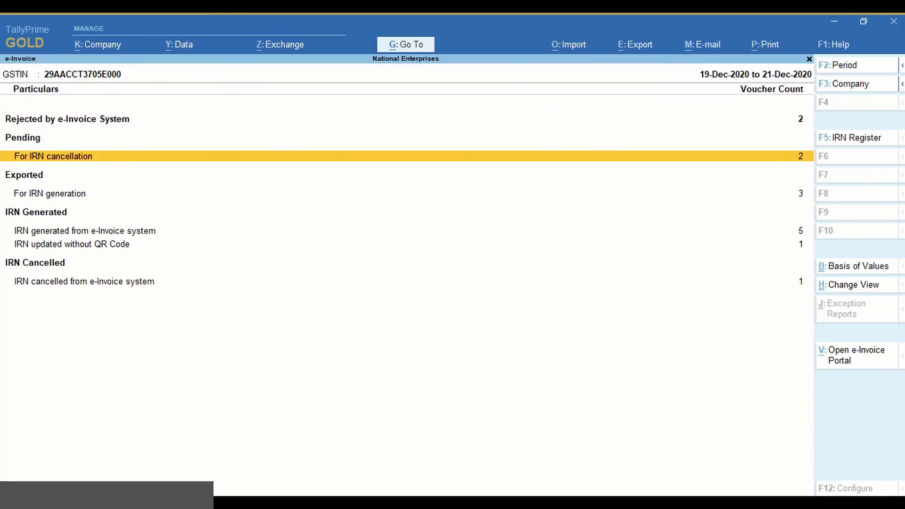
click(49, 193)
click(85, 230)
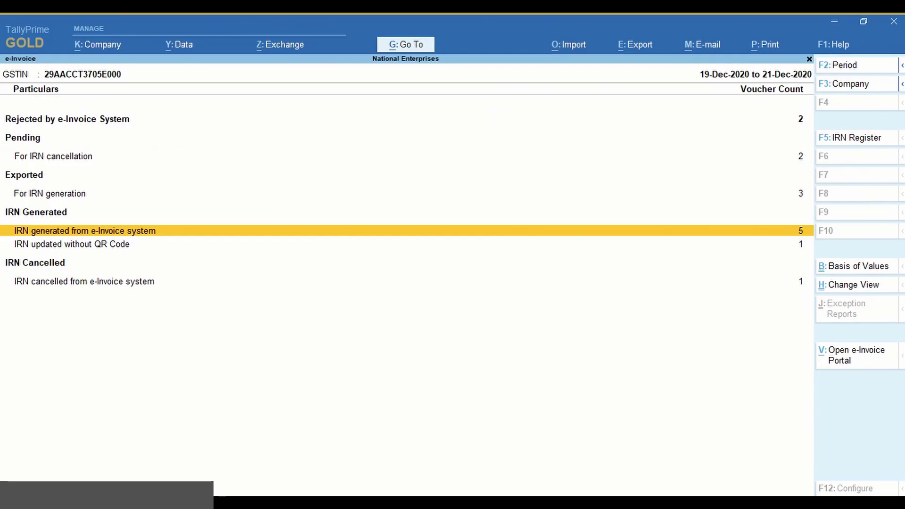
key(Return)
Open voucher Sal/413/20-21 and bring up its Tax Invoice print options.
click(81, 162)
click(78, 175)
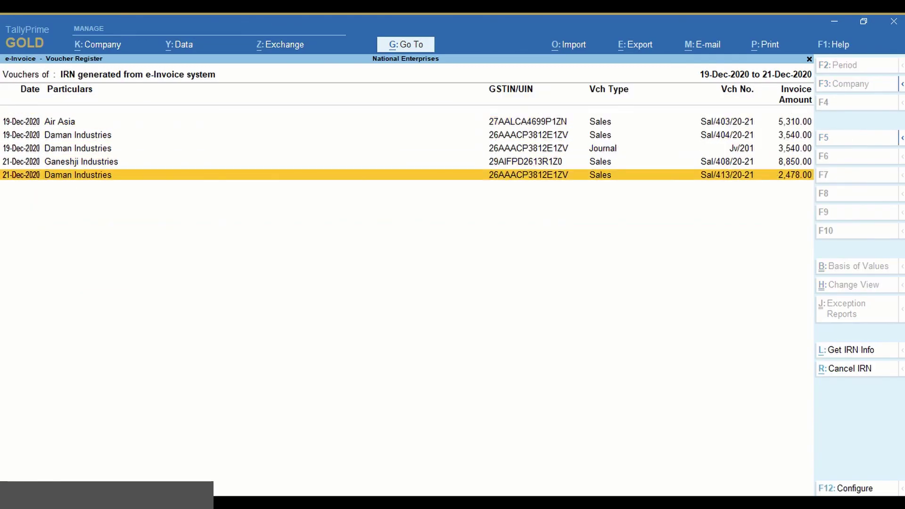
key(Return)
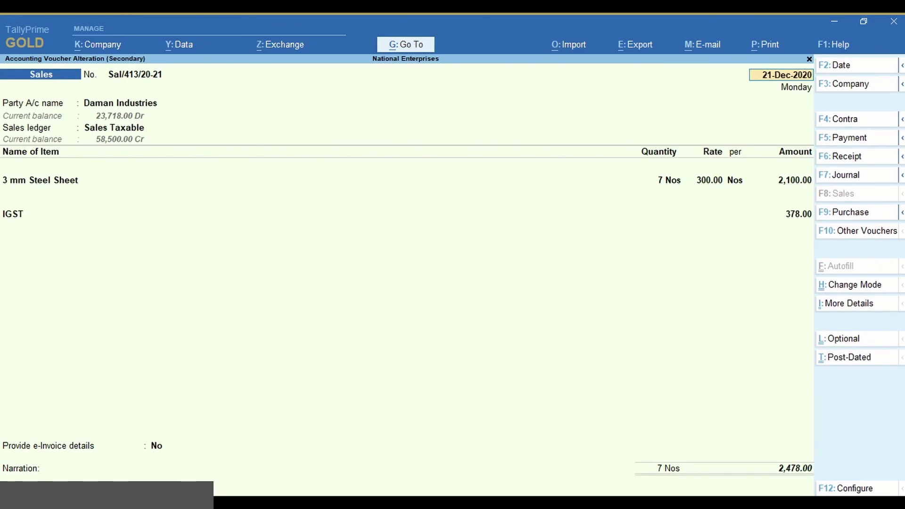
key(ctrl+p)
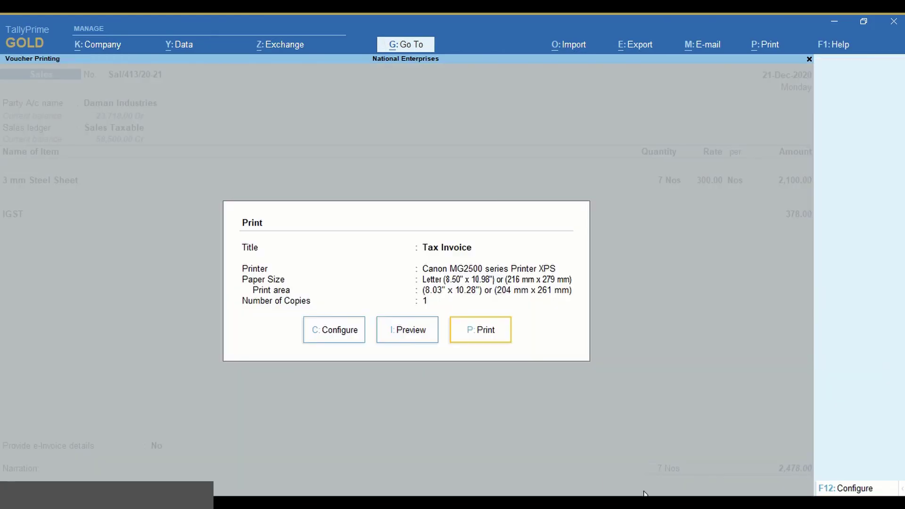
Preview the Sal/413/20-21 Tax Invoice and zoom in on its IRN details and QR code.
click(410, 331)
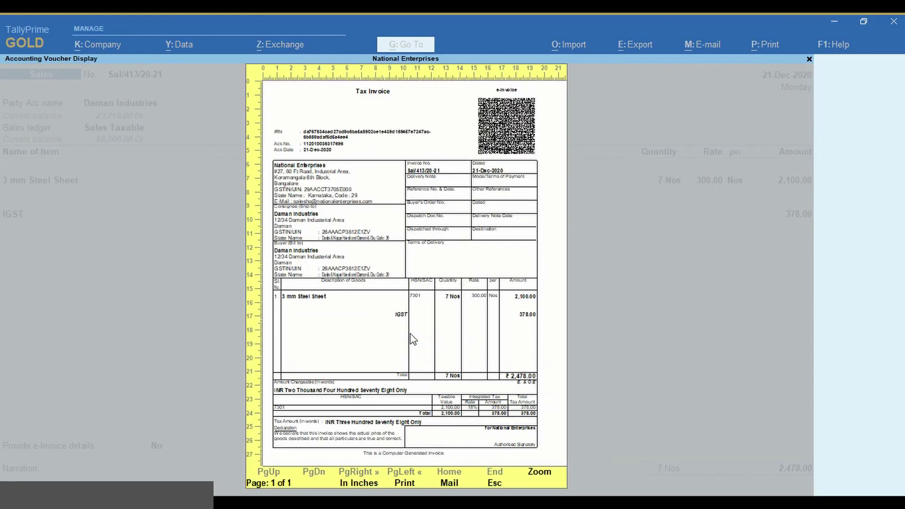
click(410, 333)
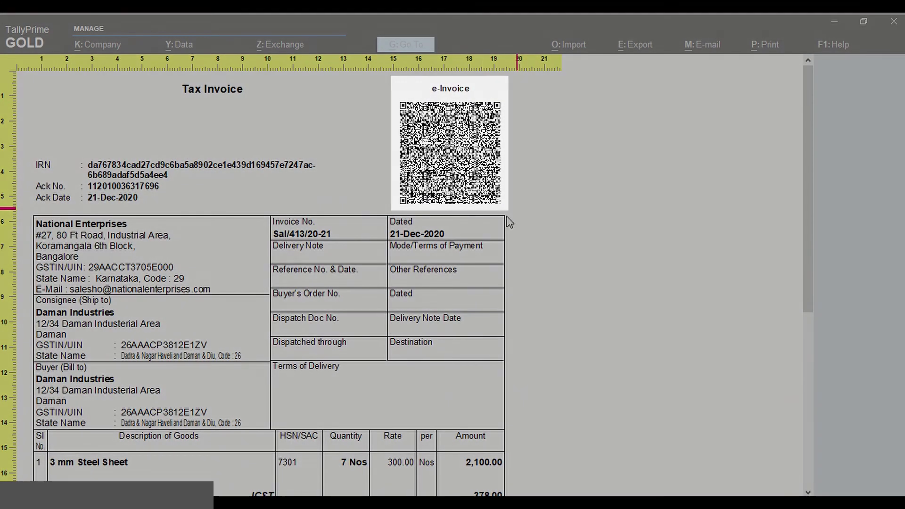